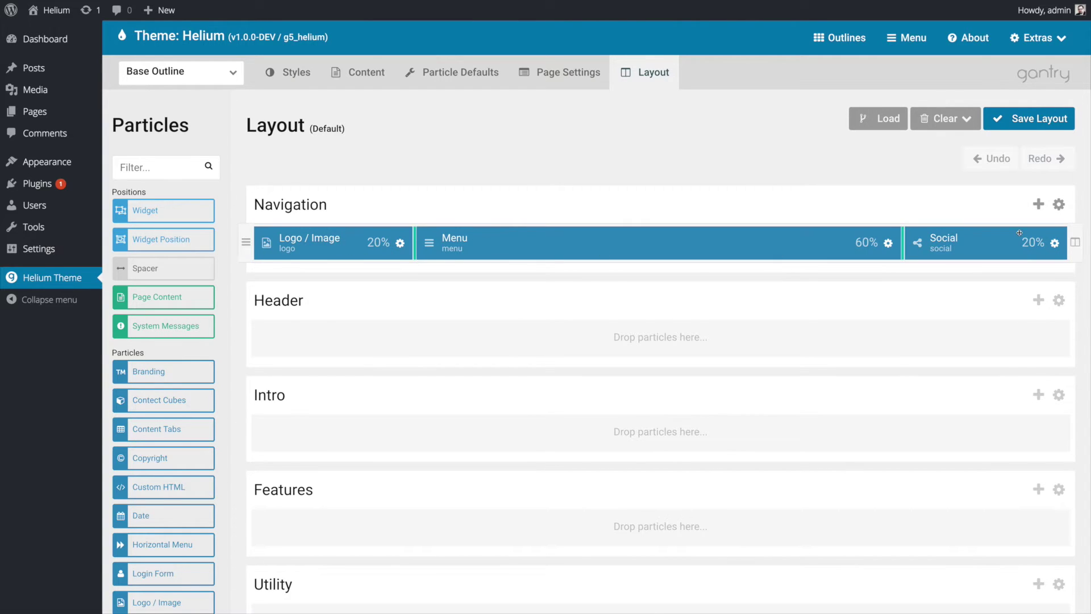
Inspect the existing logo particle's settings and block options, closing without changes.
left_click(399, 243)
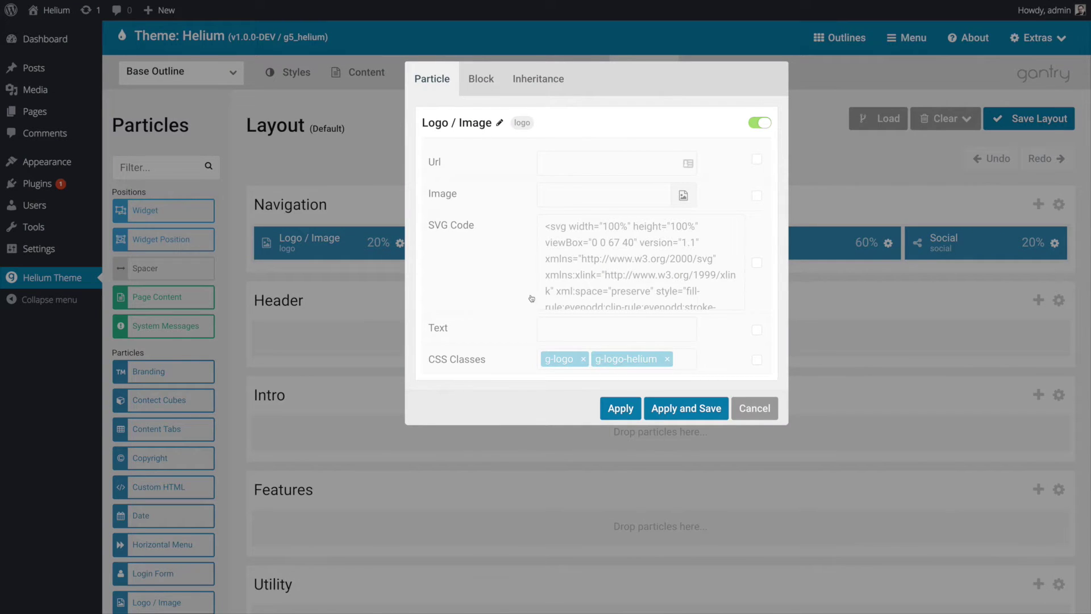
left_click(481, 79)
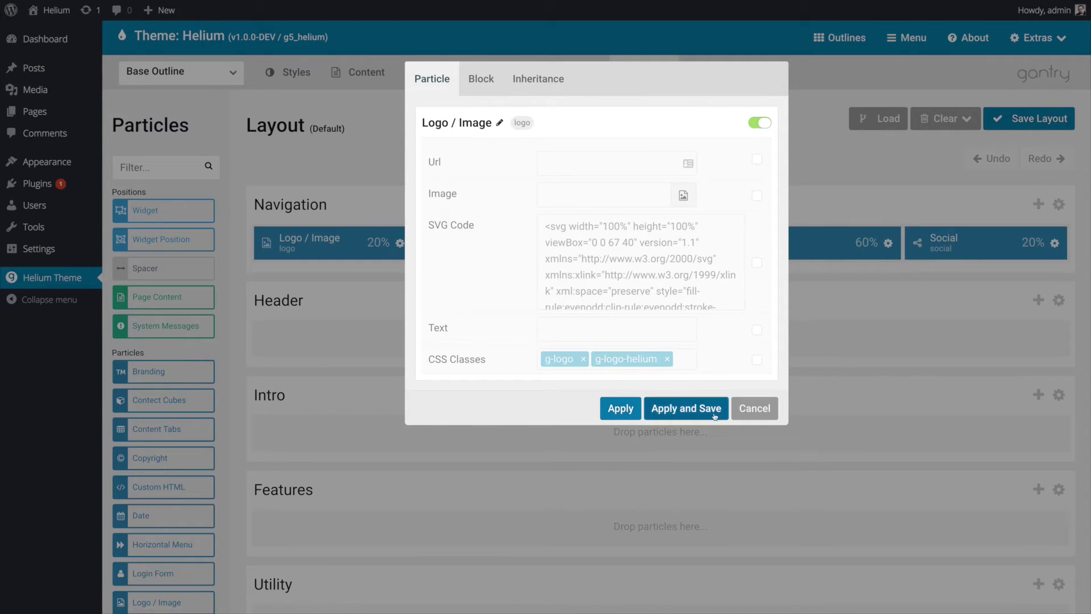
left_click(759, 416)
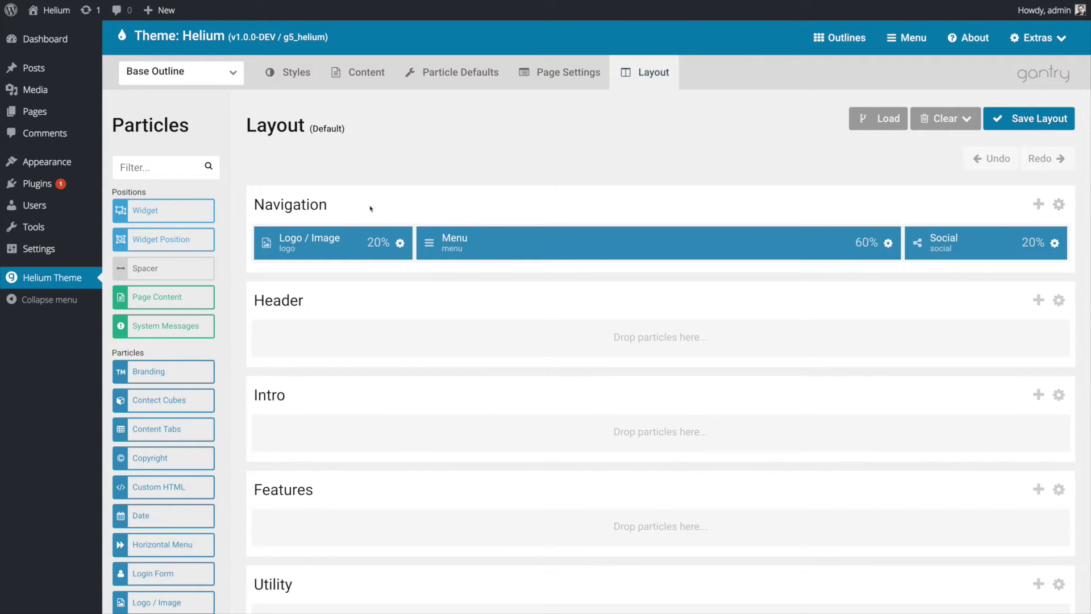
Switch to the Home - Particles outline and drop a Logo / Image particle into Navigation.
left_click(235, 73)
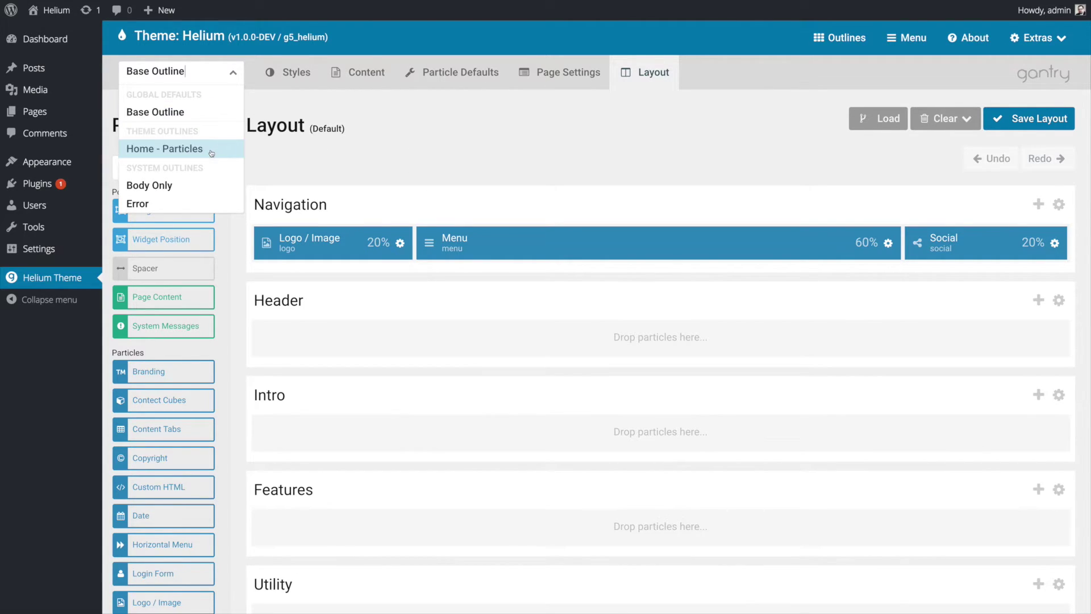
left_click(170, 152)
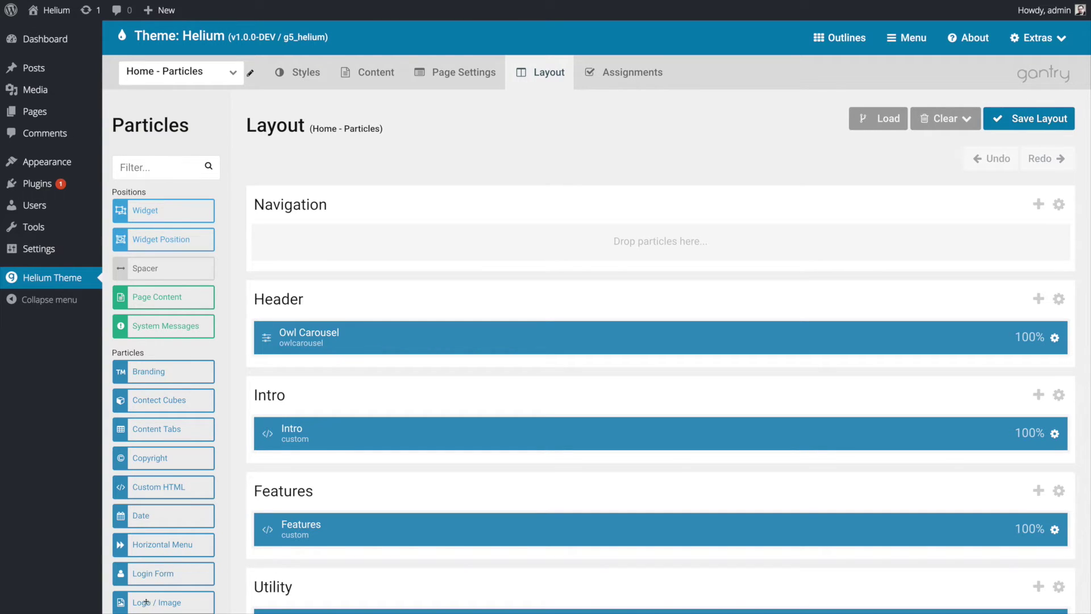
left_click_drag(148, 598, 472, 230)
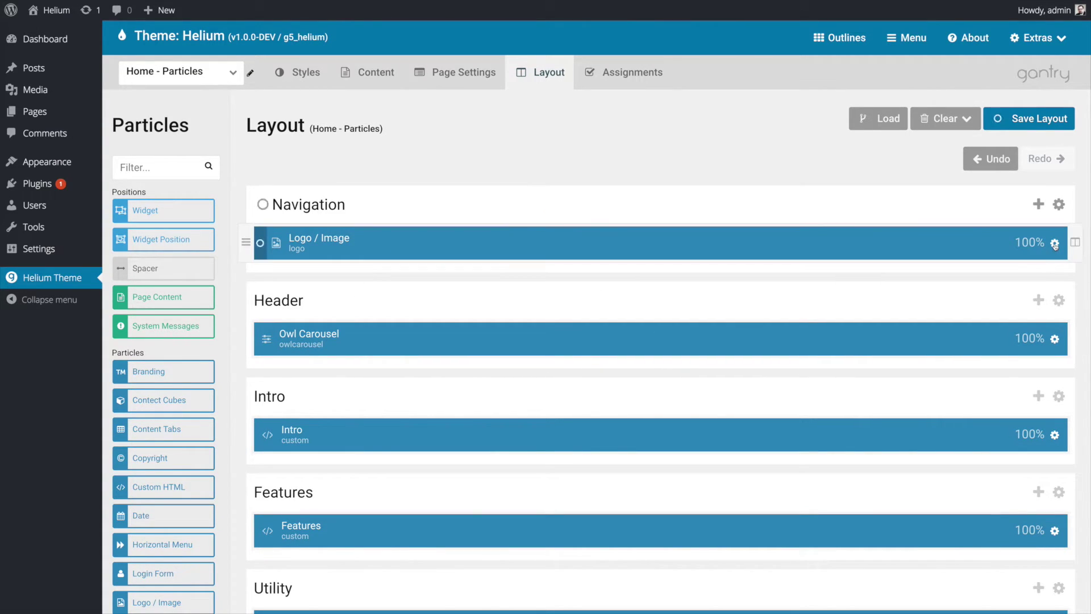
Set the new logo particle's inheritance to Inherit mode from Base Outline.
left_click(1054, 243)
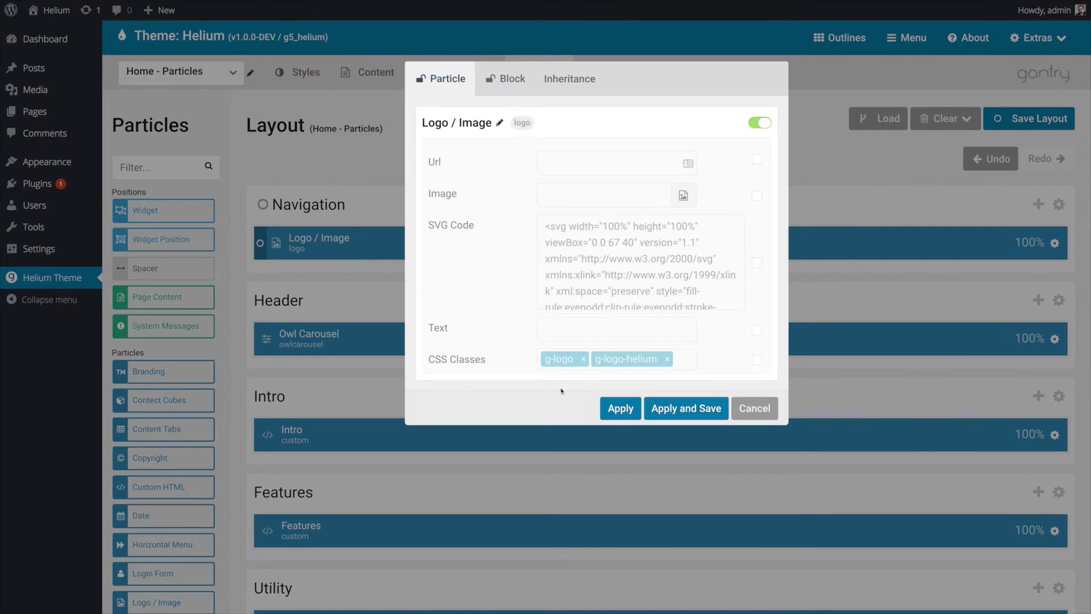
left_click(566, 85)
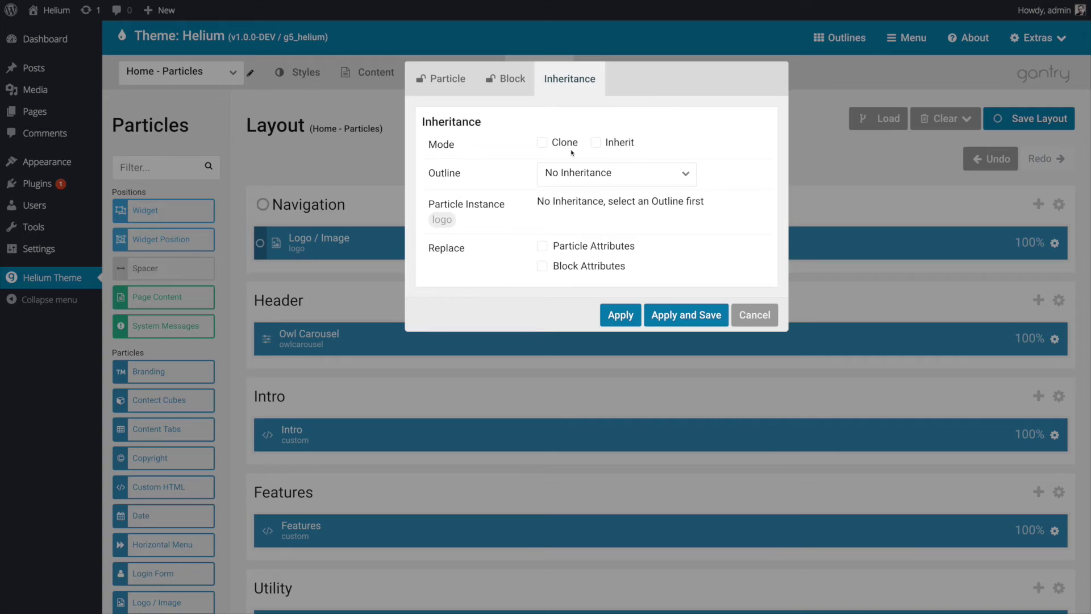
left_click(595, 142)
left_click(629, 172)
left_click(574, 231)
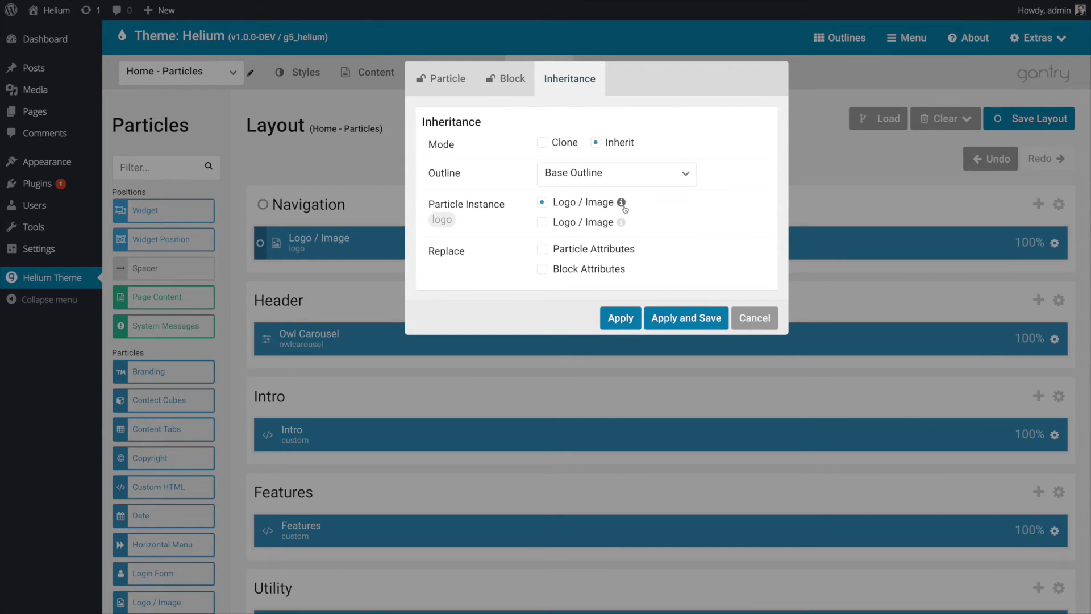
Preview both Base Outline Logo / Image instances and keep the first as the source.
left_click(621, 203)
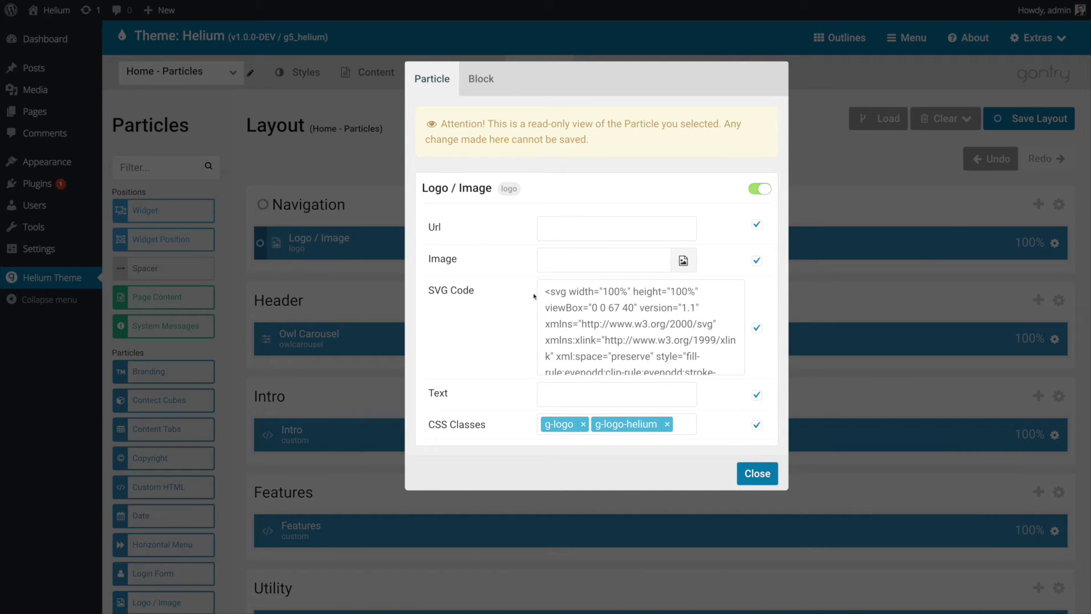
left_click(480, 79)
left_click(431, 79)
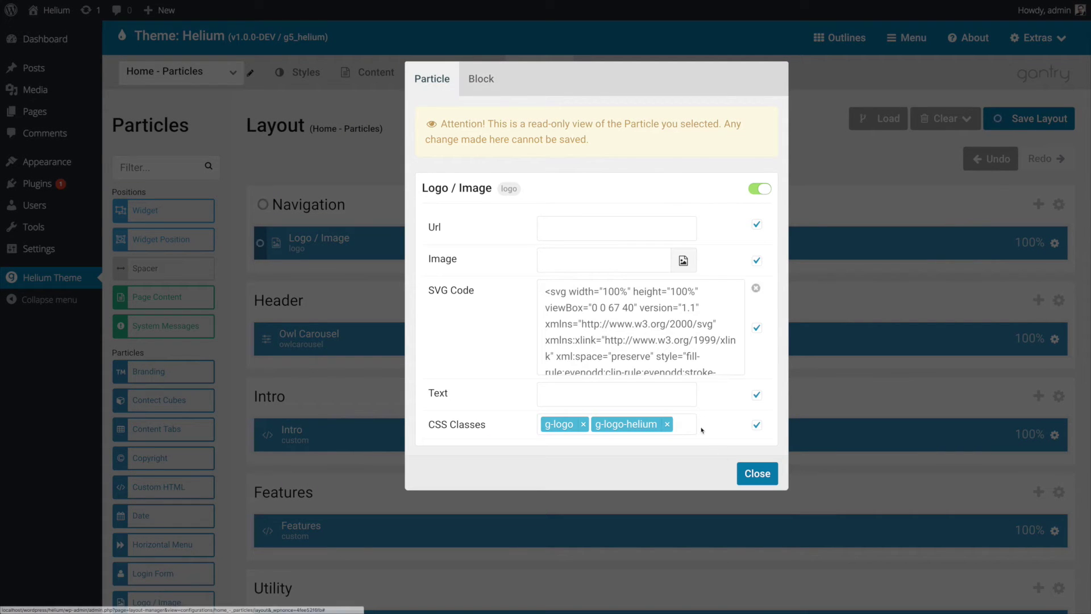
left_click(764, 480)
left_click(621, 219)
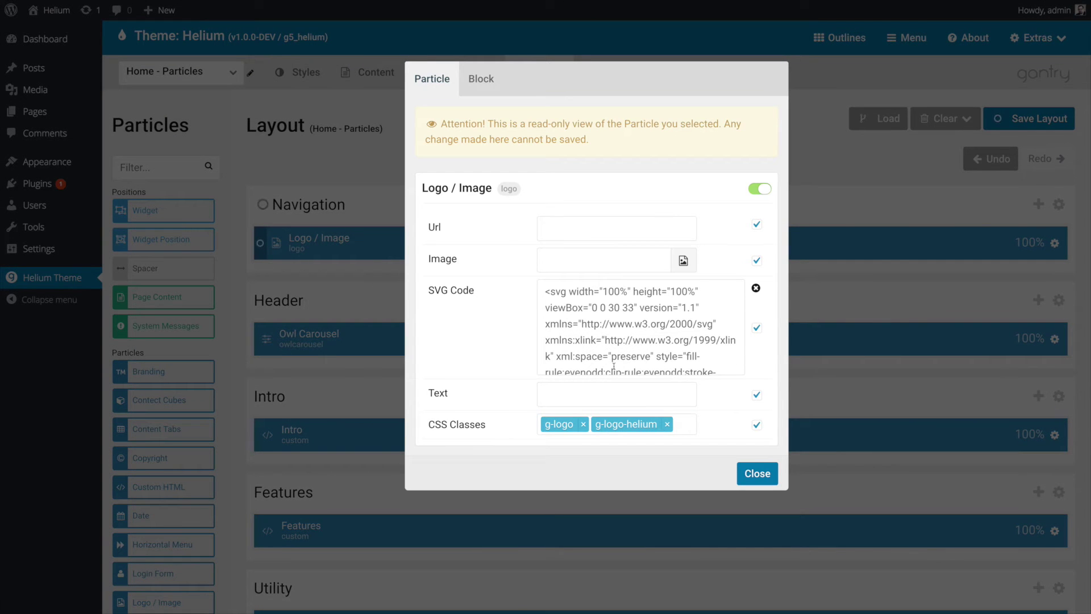
scroll(568, 318, "down", 3)
left_click(481, 80)
left_click(432, 79)
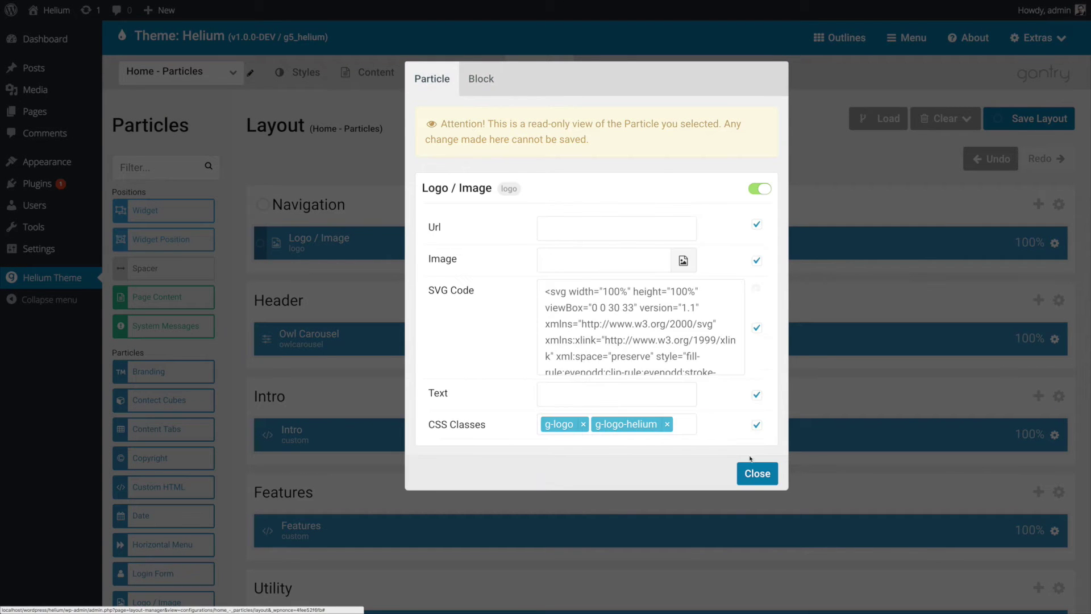
left_click(752, 480)
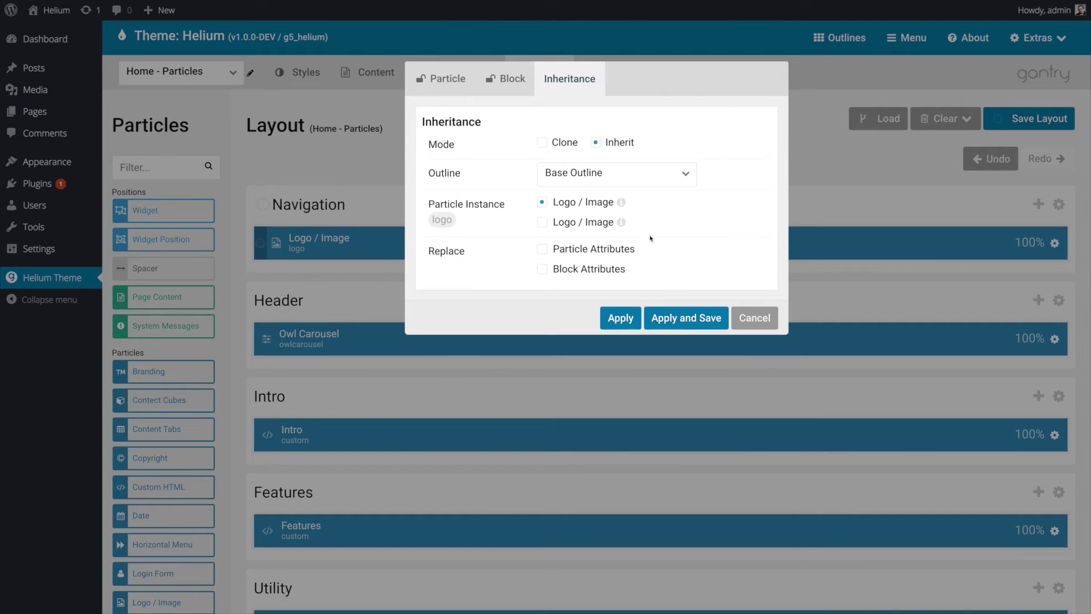
Review the logo's fields and block settings, then inherit particle and block attributes from Base Outline.
mouse_move(450, 252)
left_click(448, 79)
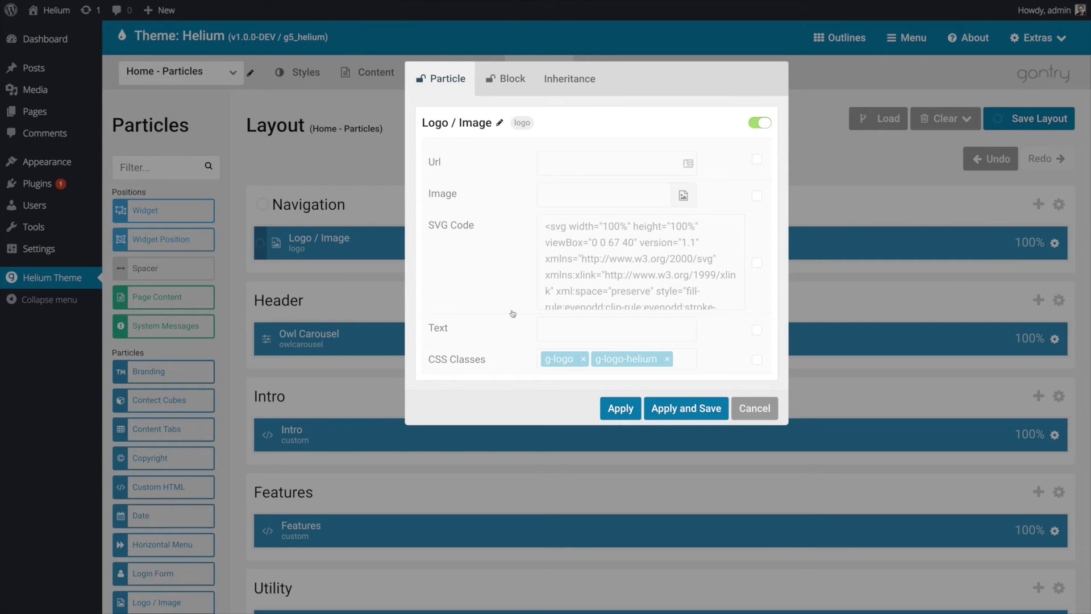
left_click(487, 74)
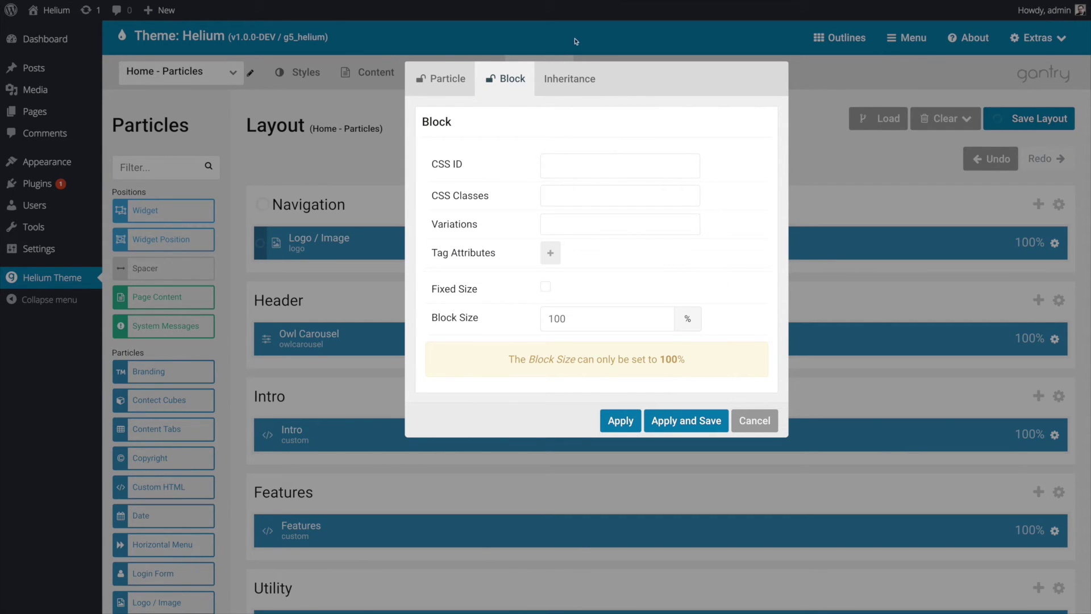
left_click(567, 77)
left_click(543, 250)
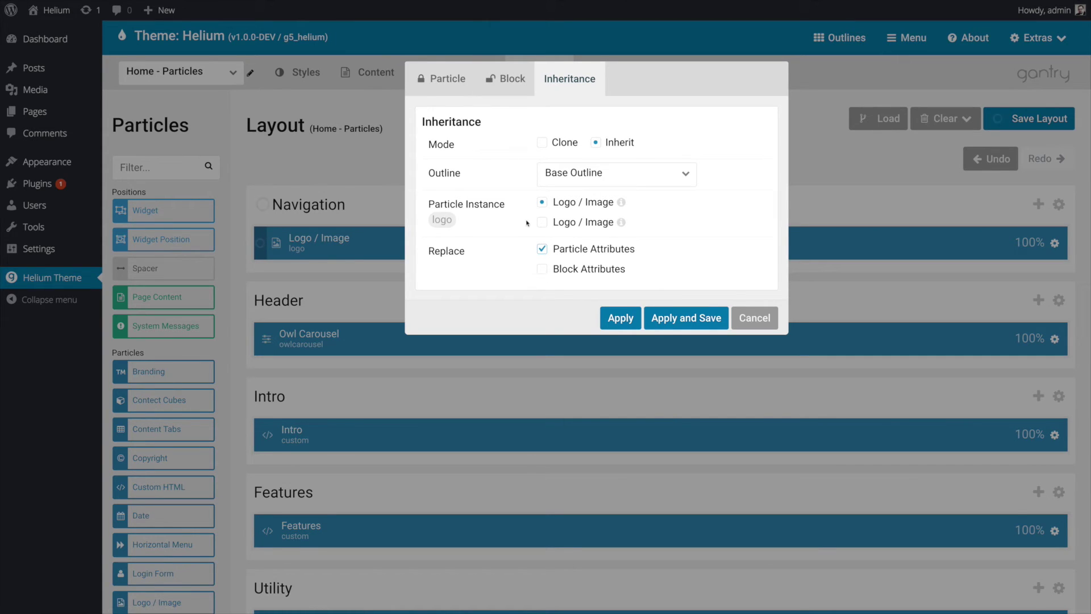
left_click(542, 268)
Check the inherited Logo / Image fields and block settings, then apply and save.
left_click(469, 86)
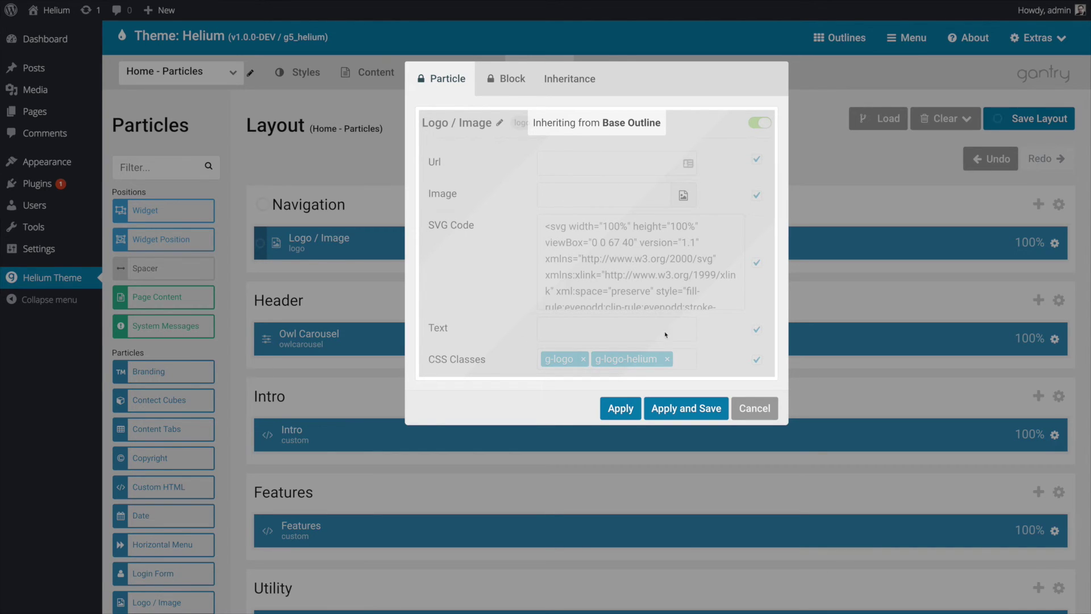
left_click(510, 78)
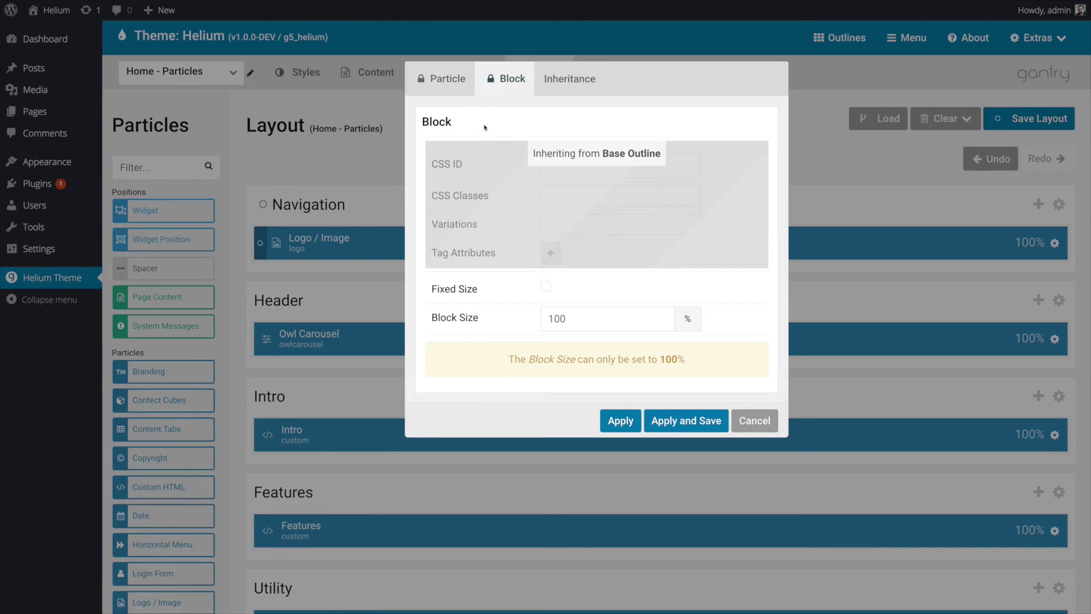
left_click(474, 92)
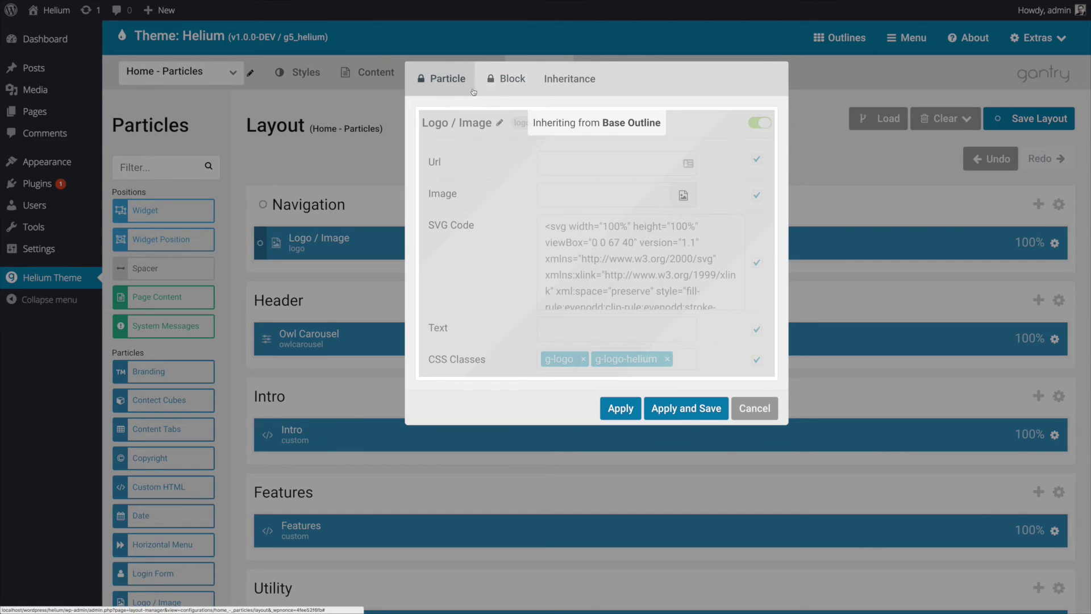
left_click(512, 83)
left_click(560, 79)
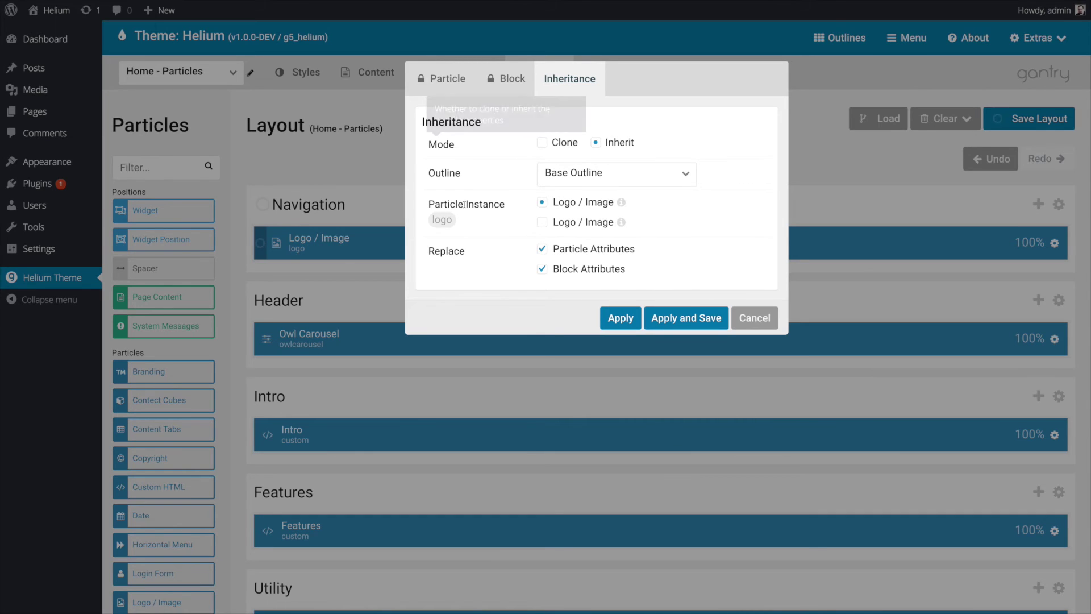
left_click(689, 323)
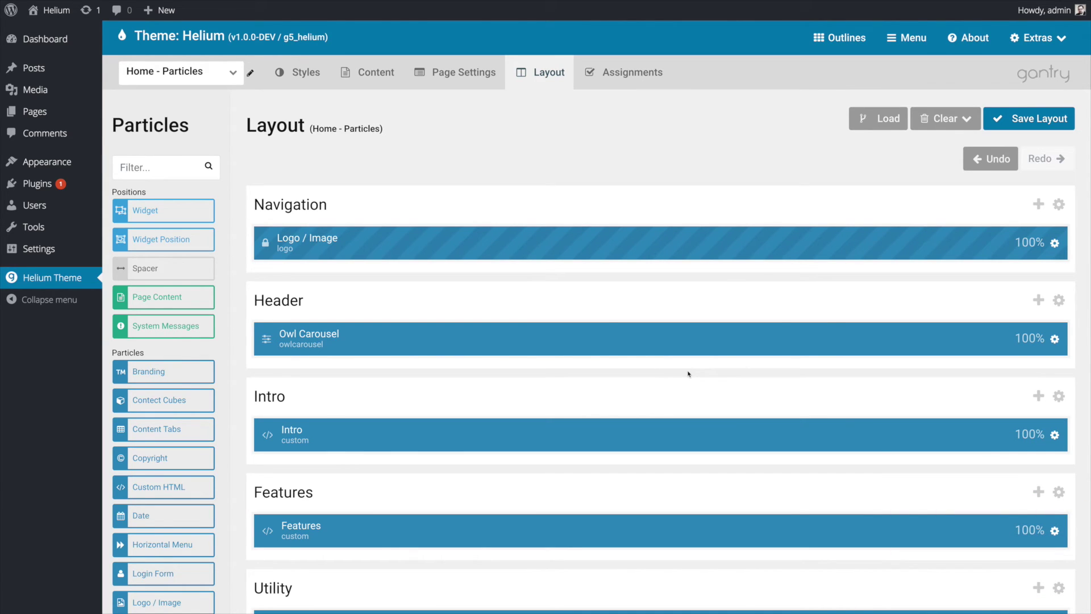
key("ctrl+Tab")
key("ctrl+r")
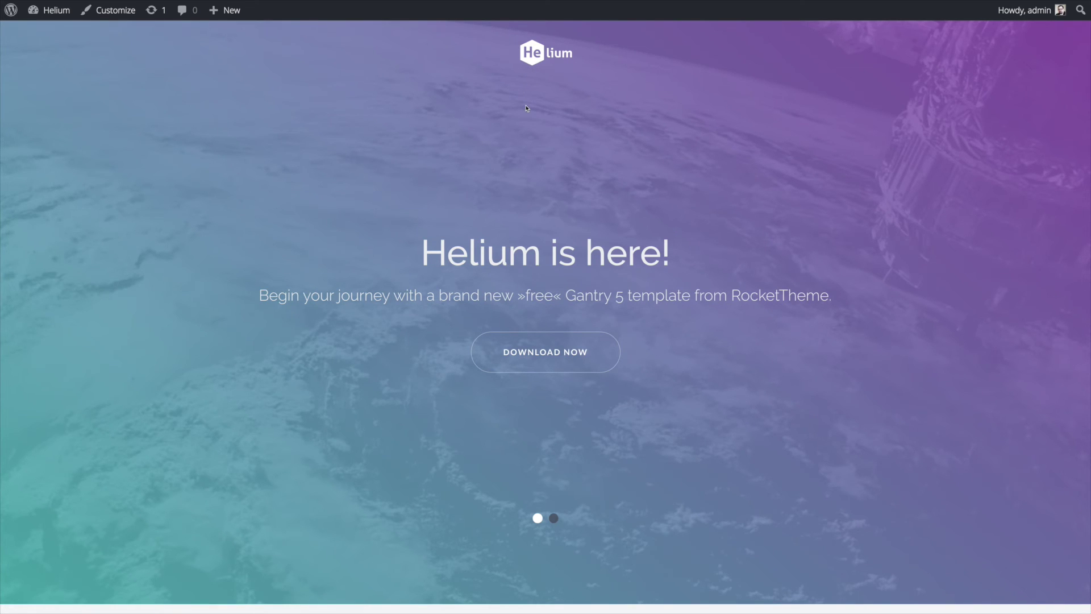
key("ctrl+Tab")
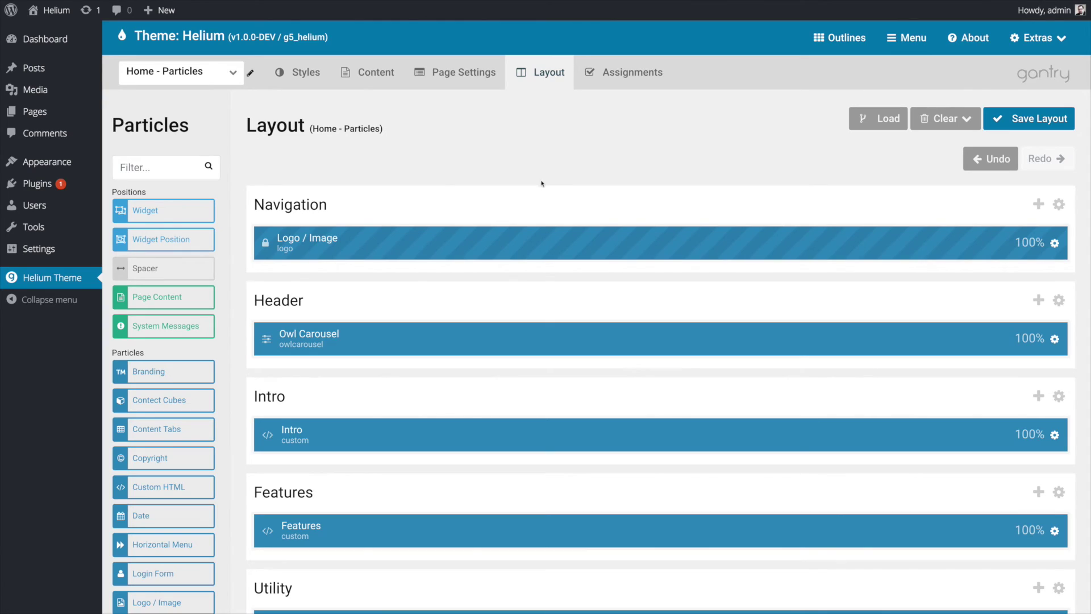
Place a Menu particle beside Logo / Image, inheriting particle and block attributes from Base Outline.
scroll(193, 392, "down", 2)
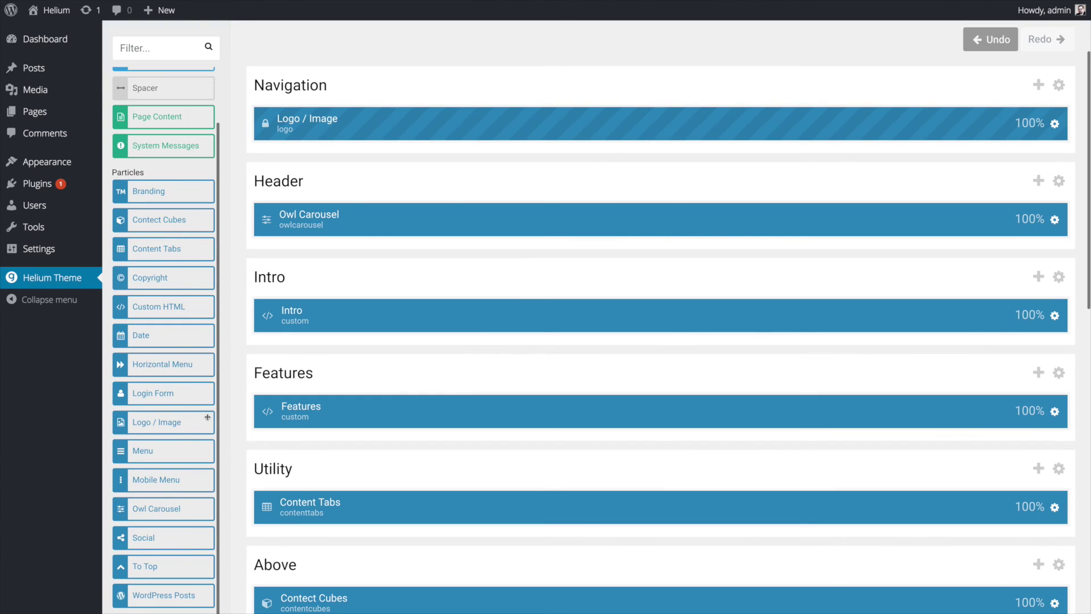
mouse_move(147, 449)
left_mouse_down()
mouse_move(692, 176)
mouse_move(1016, 131)
left_mouse_up()
scroll(731, 214, "up", 2)
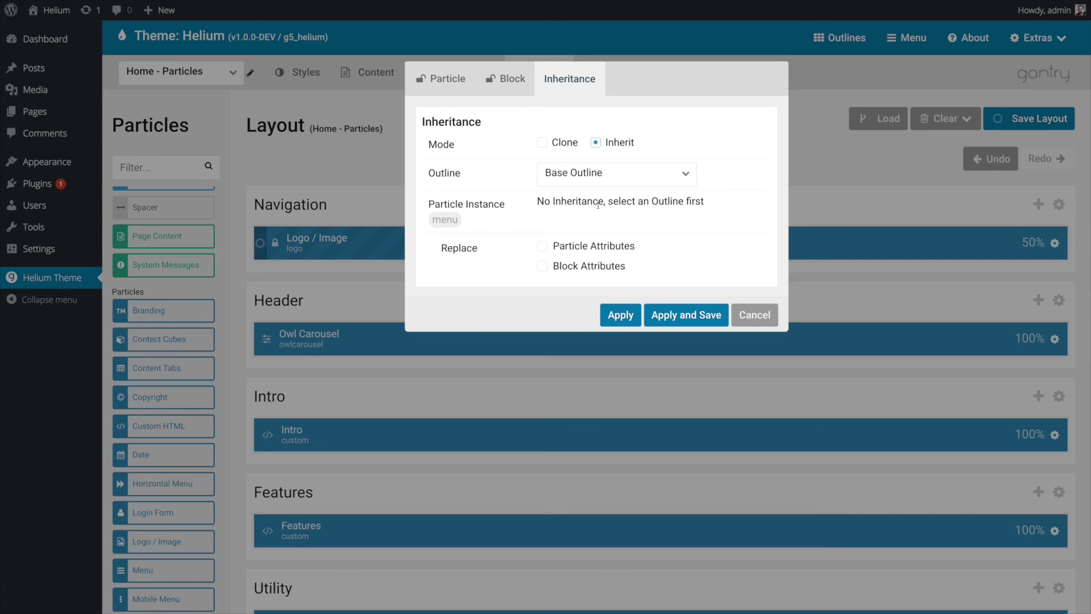
left_click(542, 246)
left_click(543, 265)
left_click(625, 313)
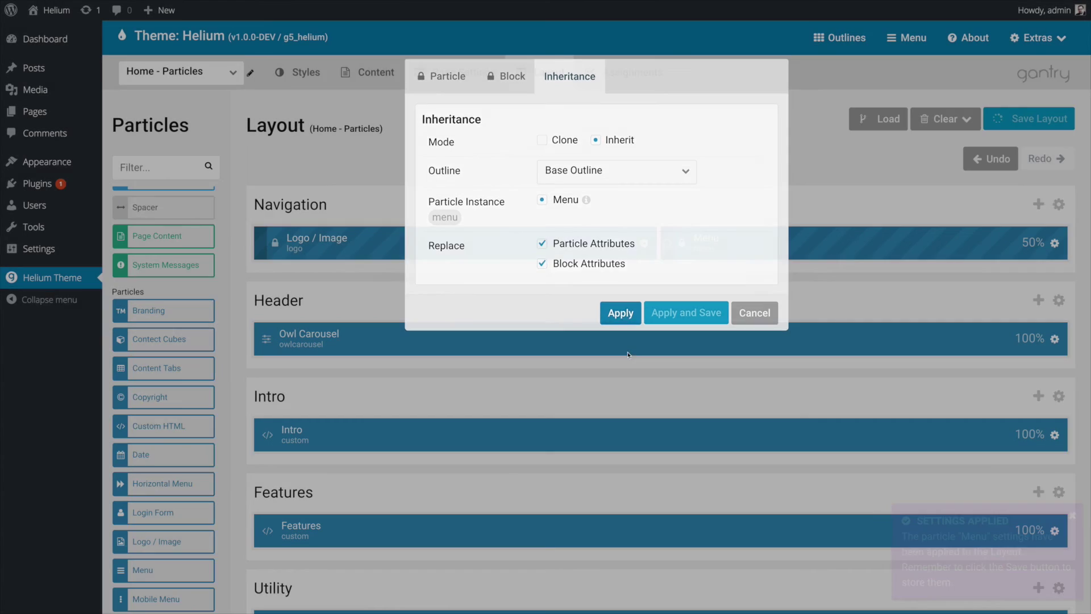
scroll(409, 414, "down", 2)
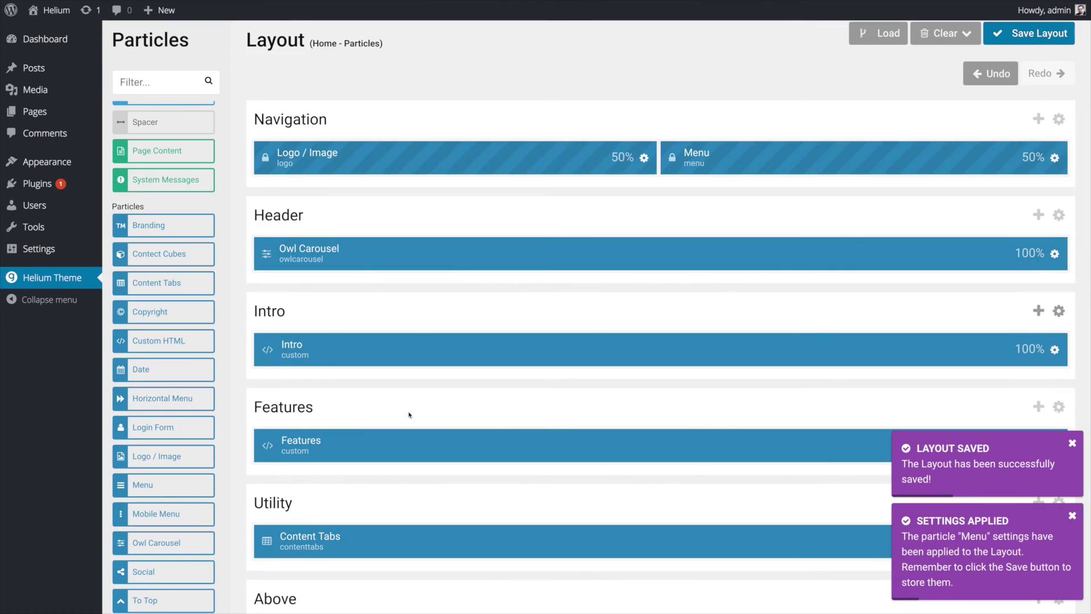
scroll(409, 415, "down", 5)
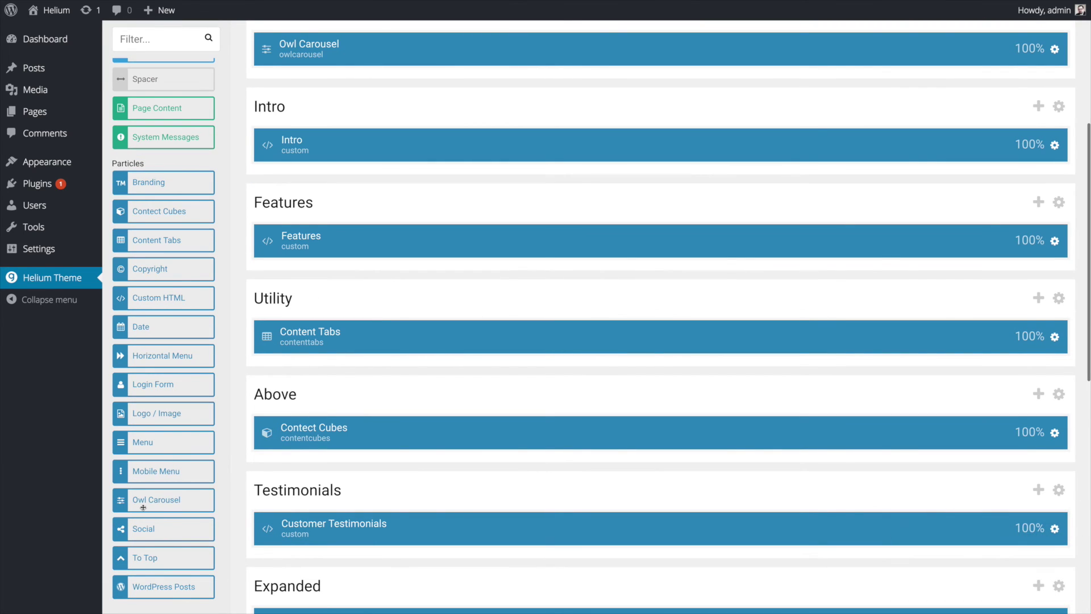
Add a Social particle inheriting particle and block attributes from Base Outline, then apply and save.
left_click_drag(143, 523, 1017, 176)
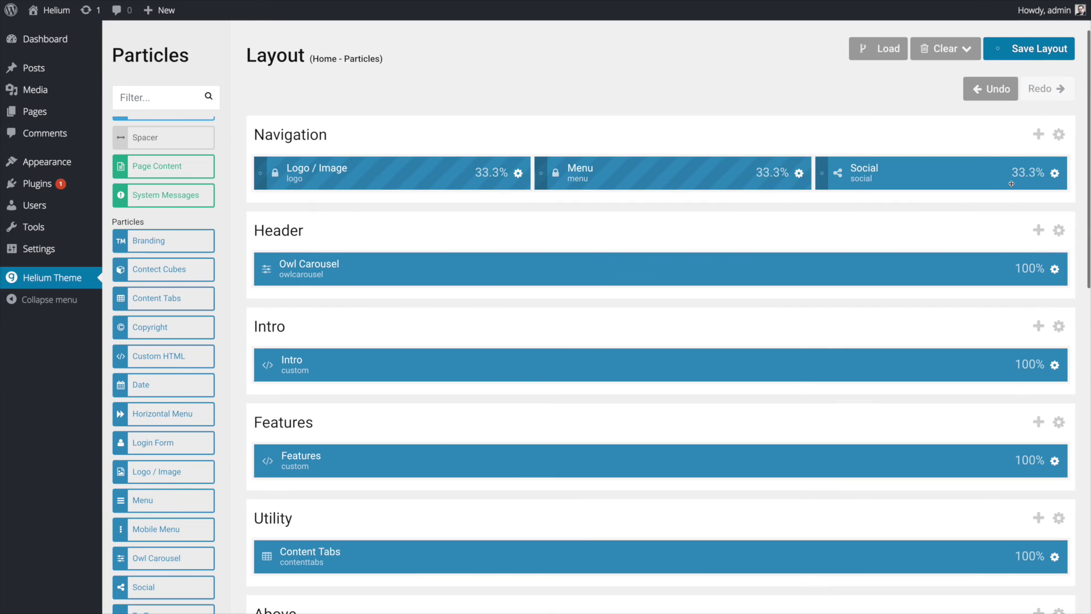
left_click(1053, 173)
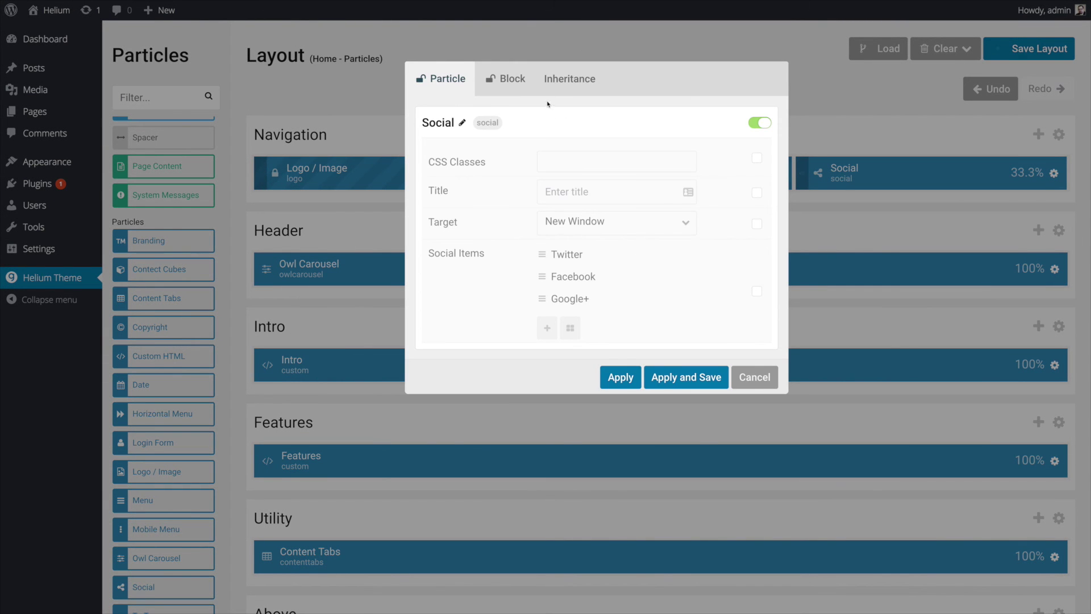
left_click(569, 78)
left_click(596, 142)
left_click(604, 173)
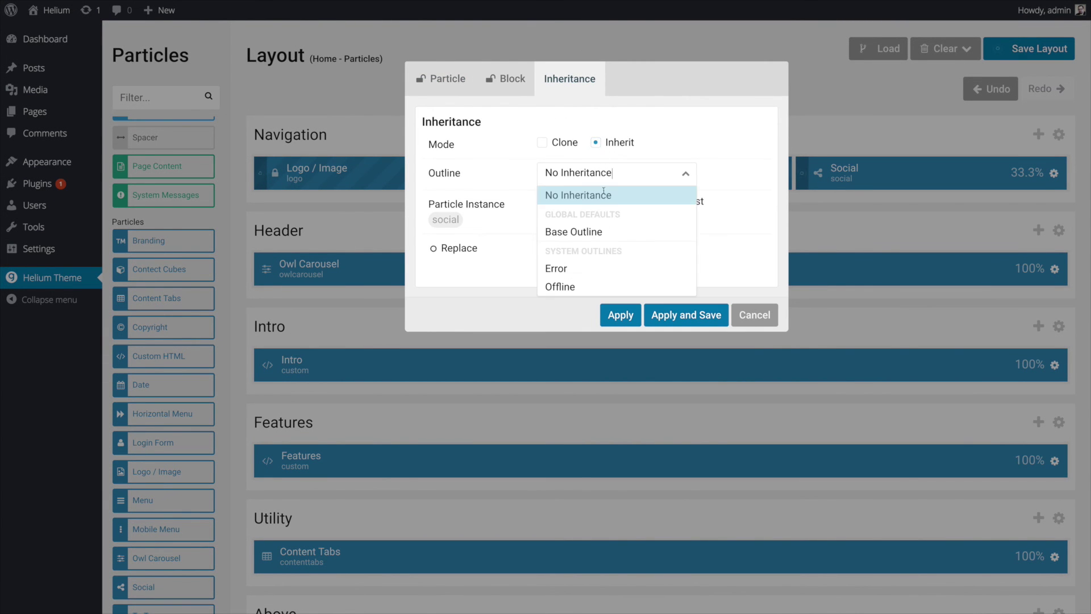
left_click(574, 231)
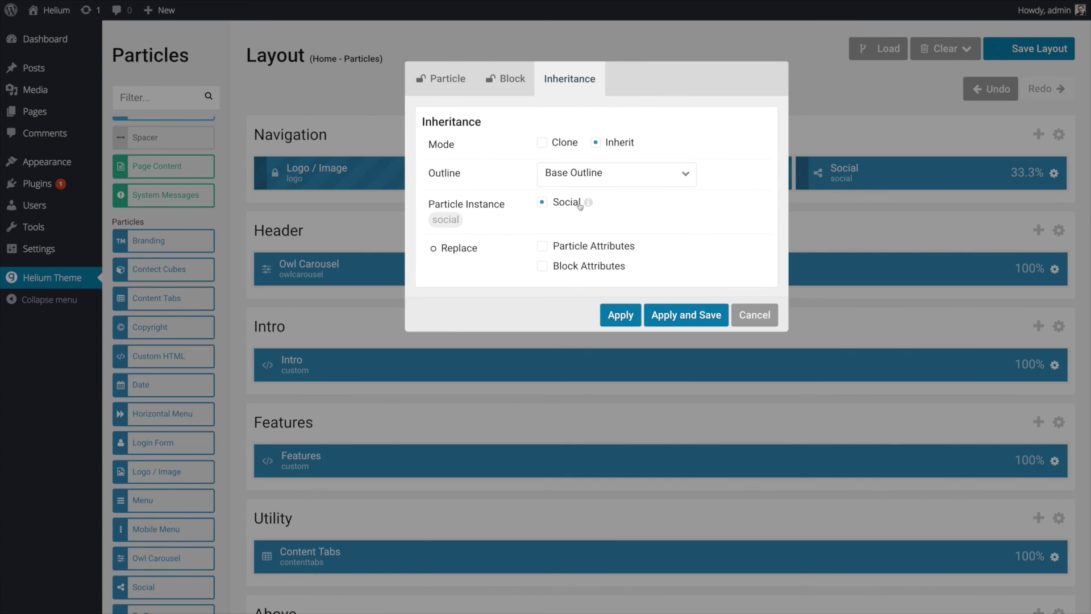
left_click(543, 246)
left_click(542, 266)
left_click(686, 315)
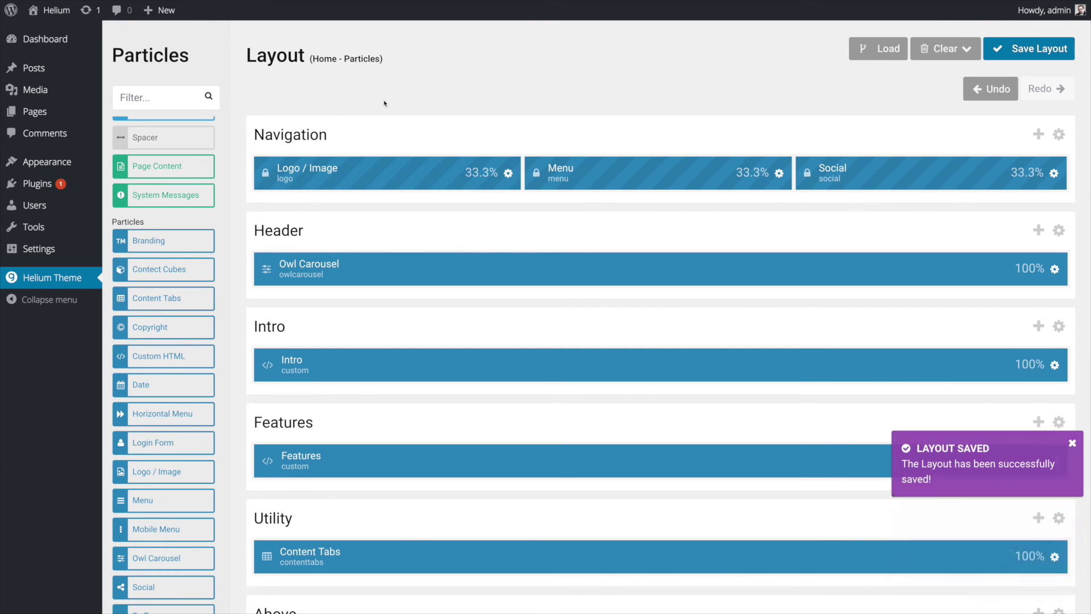
key("ctrl+Tab")
Reload the homepage, then resize Navigation to 20% Logo, 60% Menu, 20% Social and save.
key("ctrl+r")
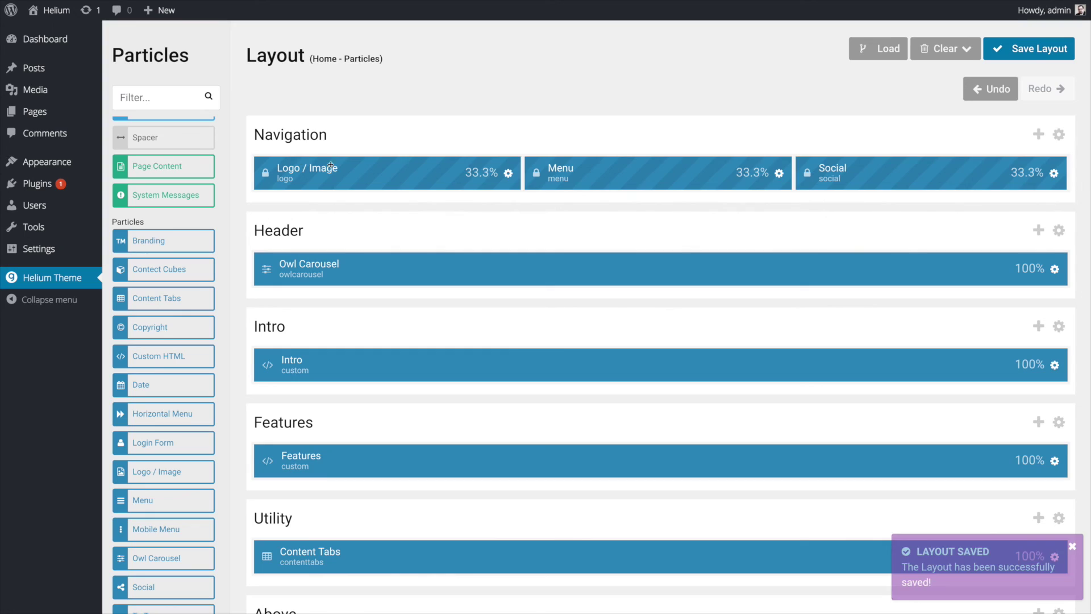
left_click_drag(523, 174, 410, 177)
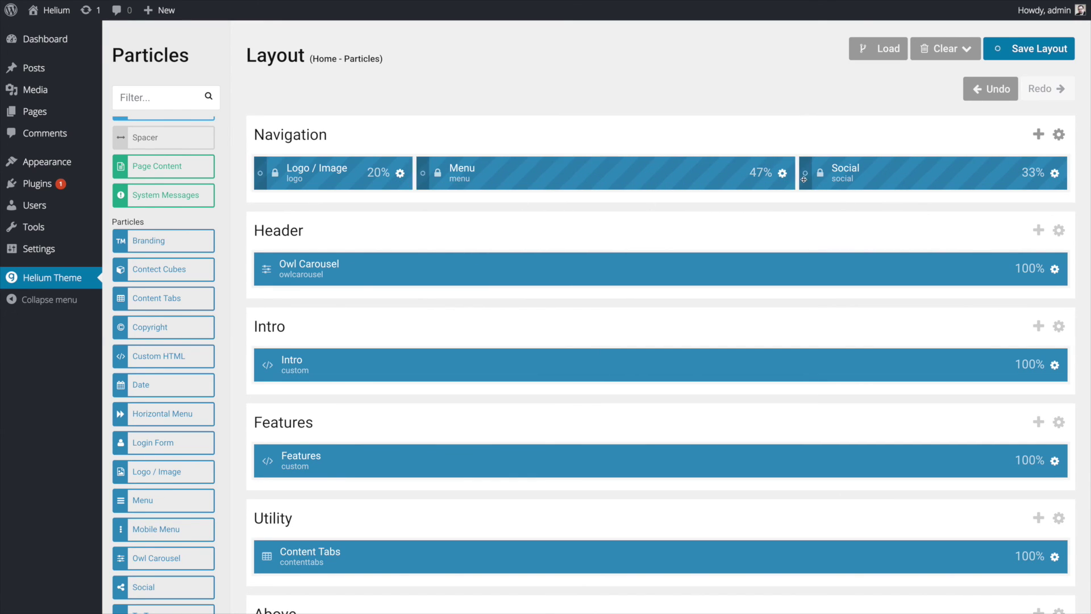
left_click_drag(797, 175, 902, 180)
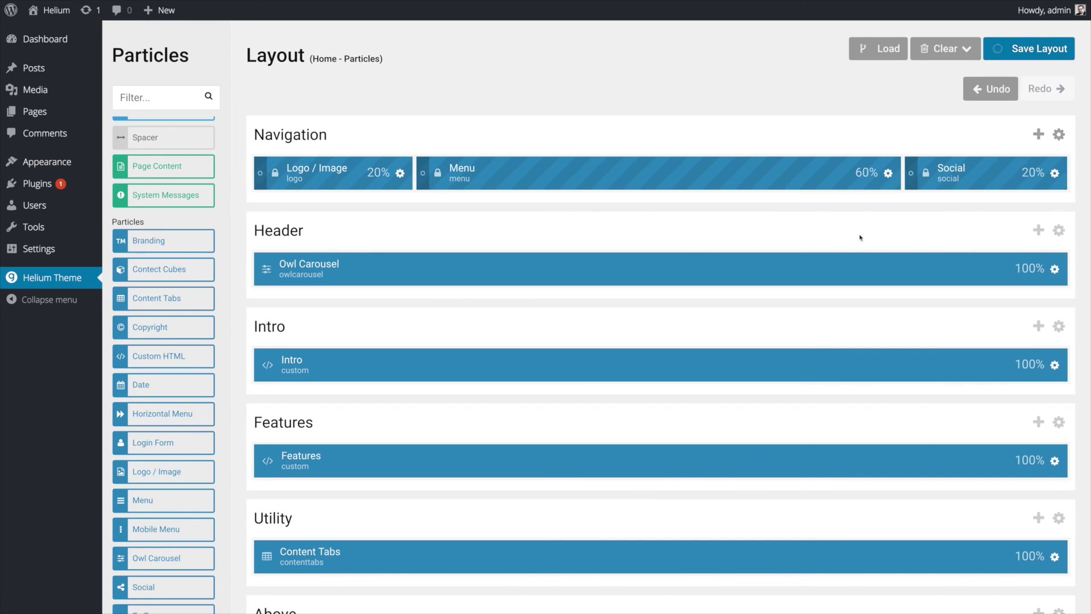
left_click(1028, 49)
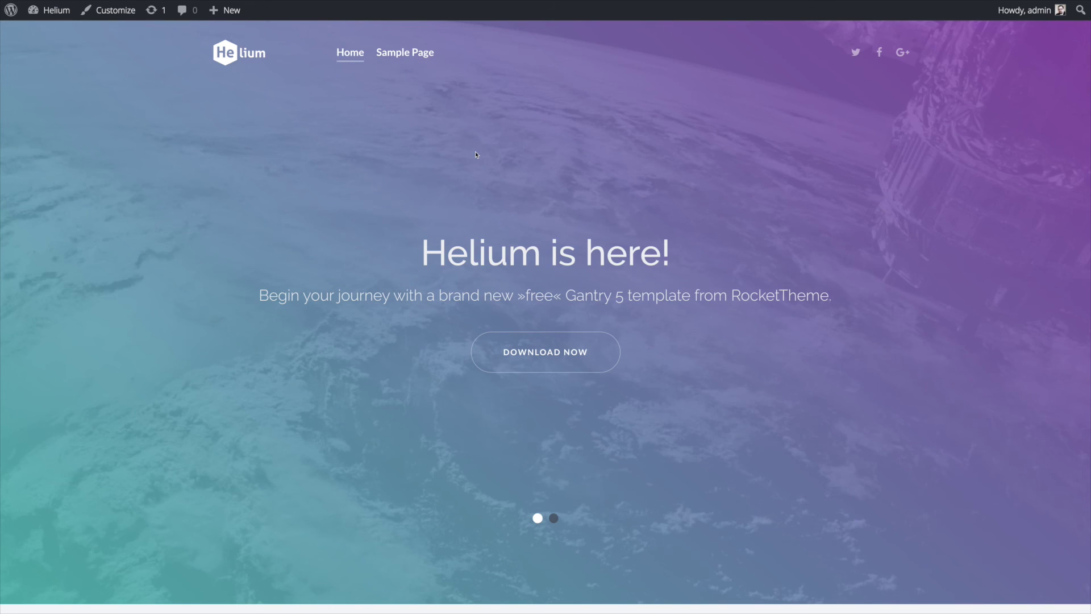